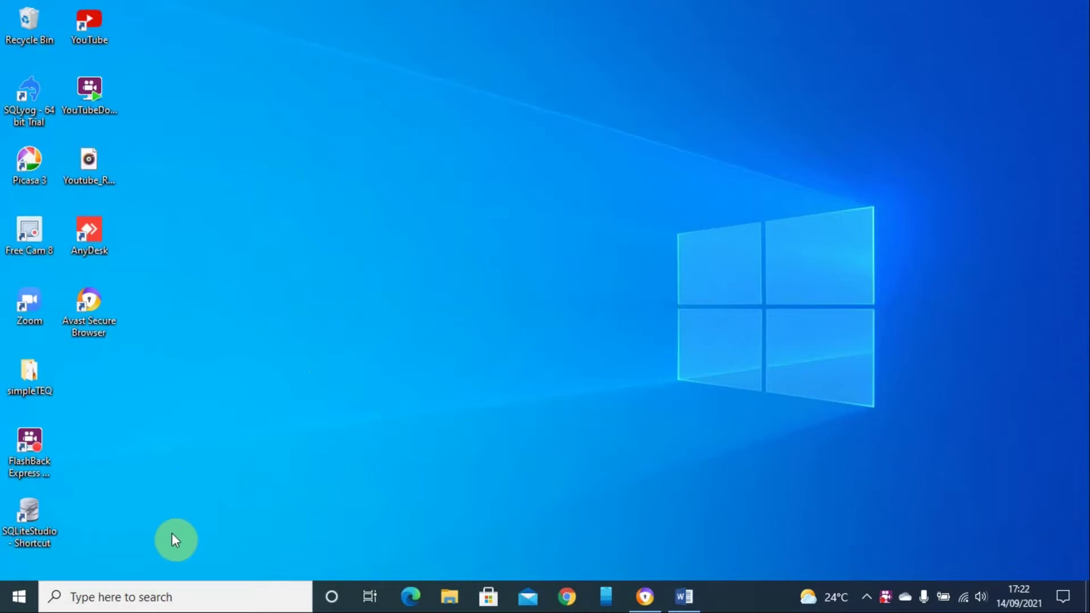
# Search Windows for 'paint' and launch Paint 3D from the results
pyautogui.click(199, 595)
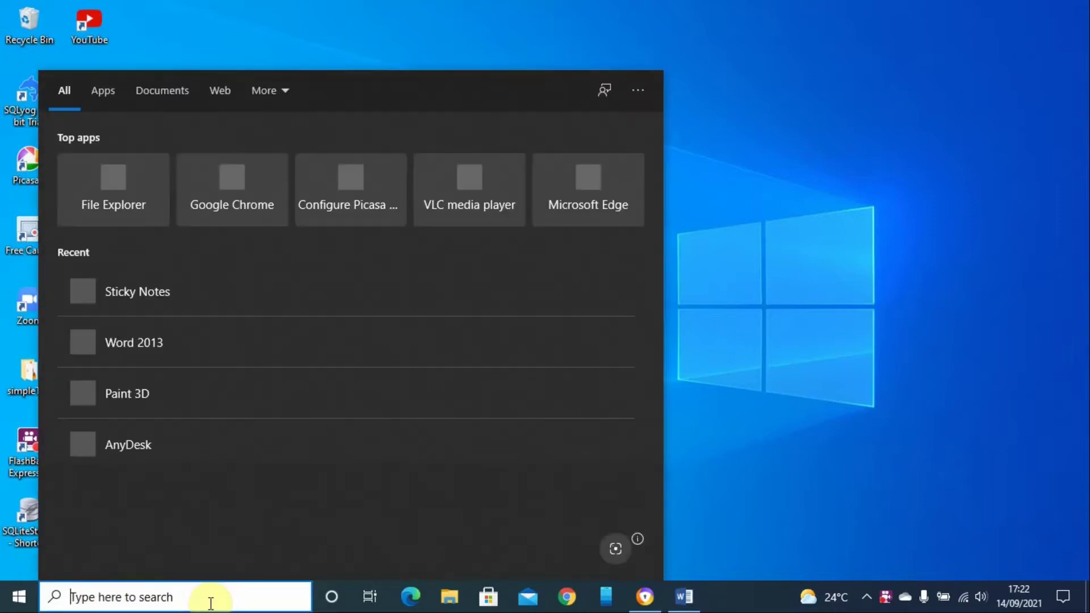
pyautogui.write('paint')
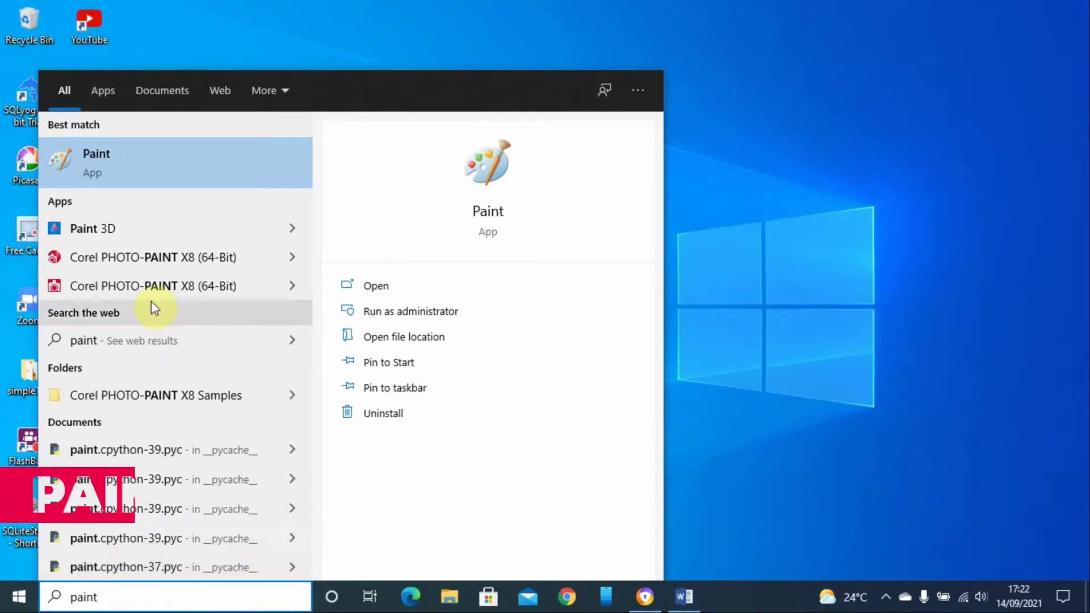
pyautogui.click(91, 237)
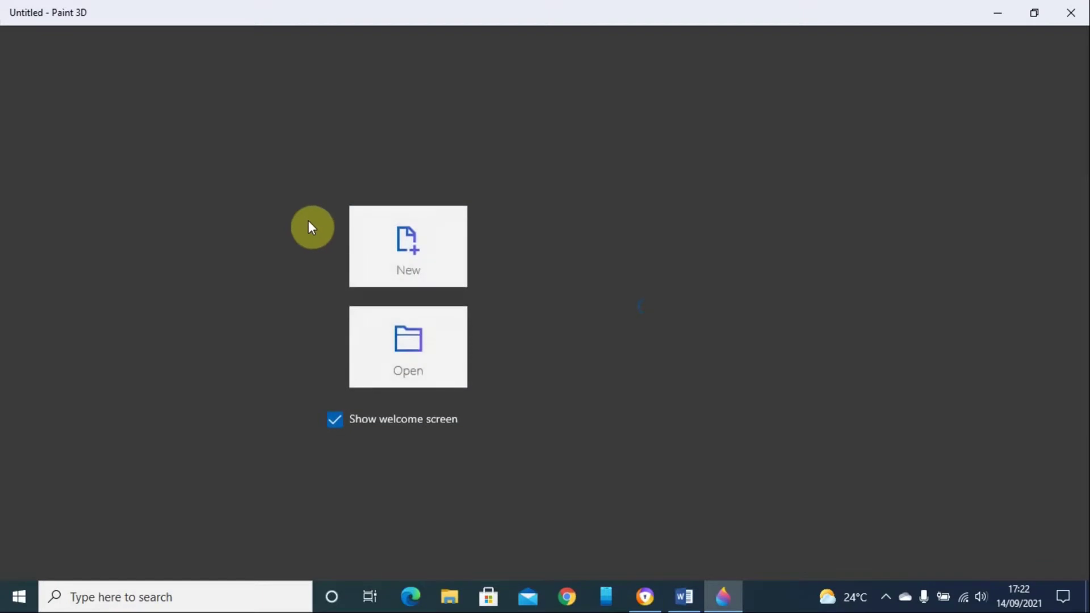
# Start a new blank project in Paint 3D
pyautogui.click(414, 263)
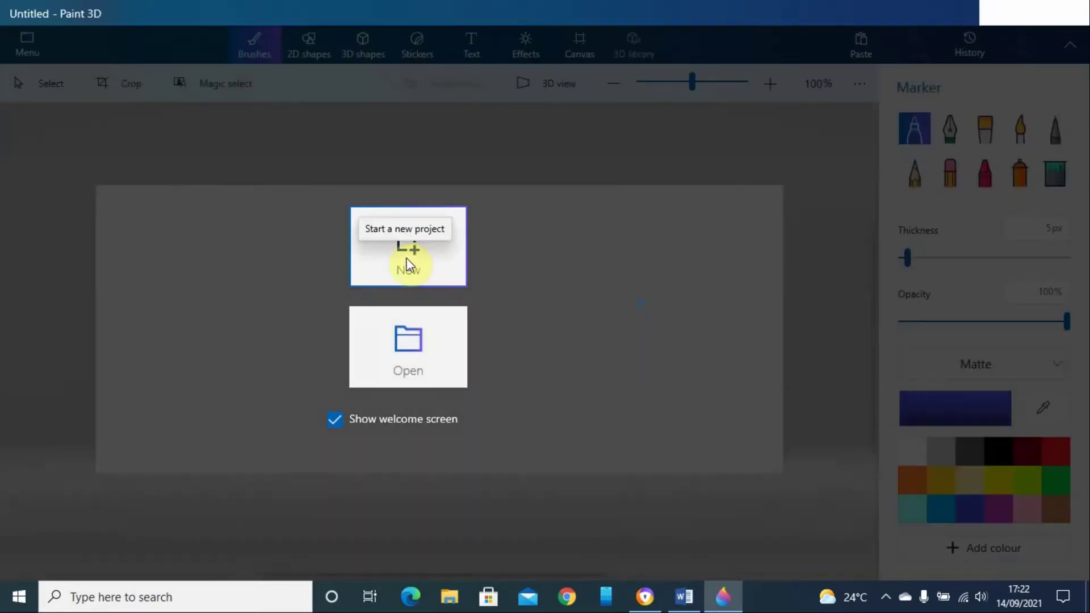
pyautogui.click(518, 268)
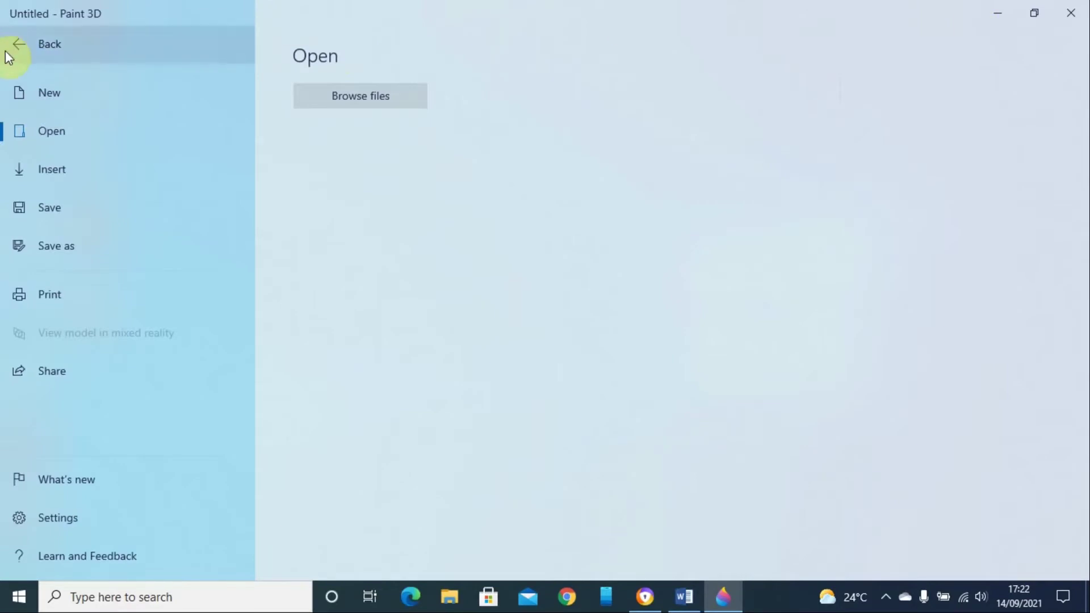
pyautogui.click(13, 47)
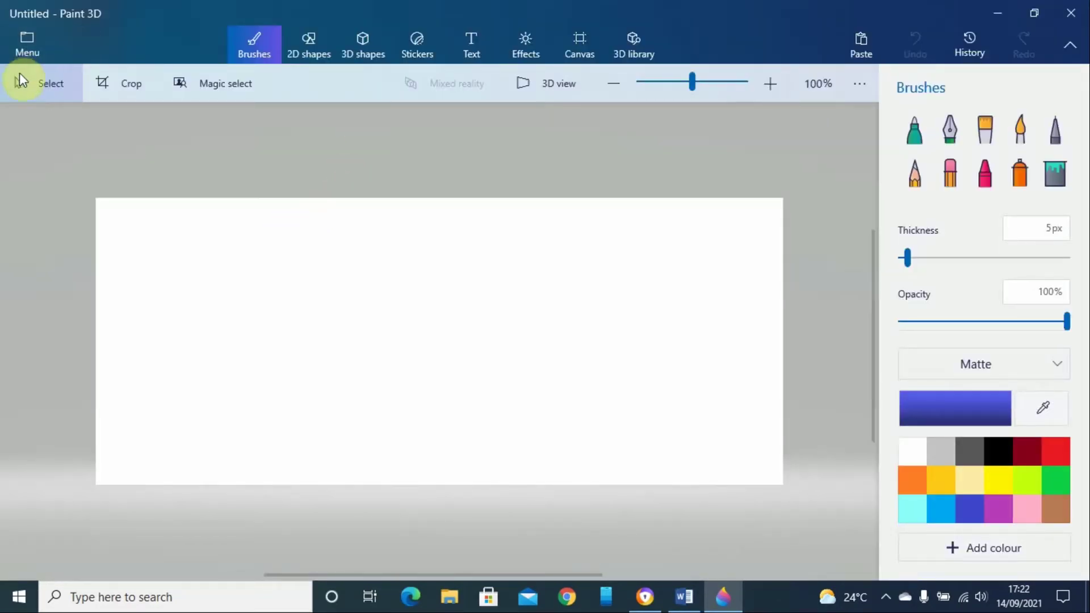
# Insert the cow photo pexels-alessio-lupi-6553453.jpg from Downloads
pyautogui.click(24, 51)
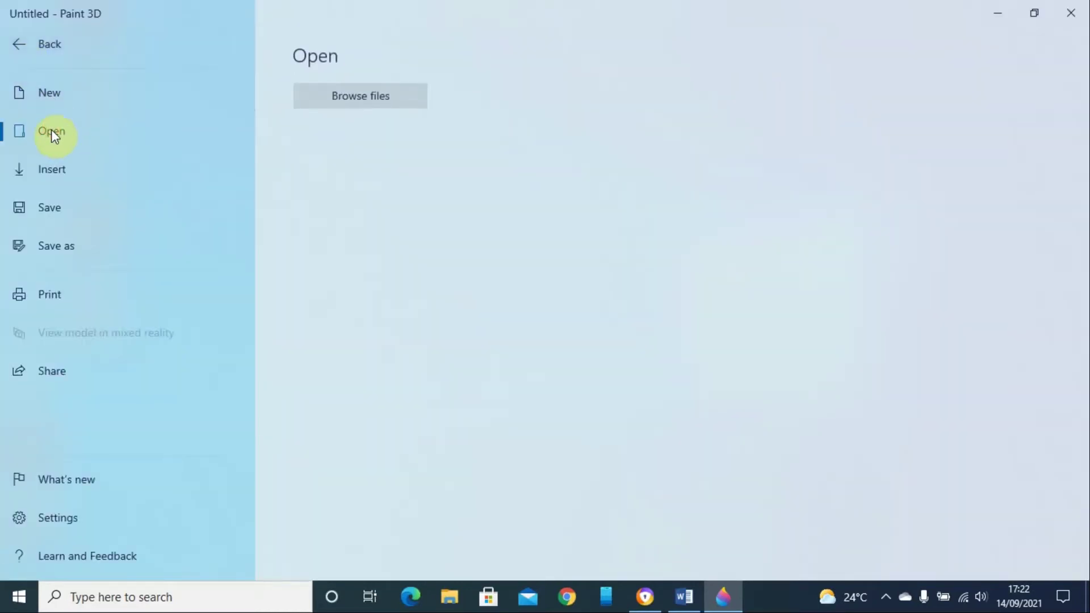
pyautogui.click(55, 172)
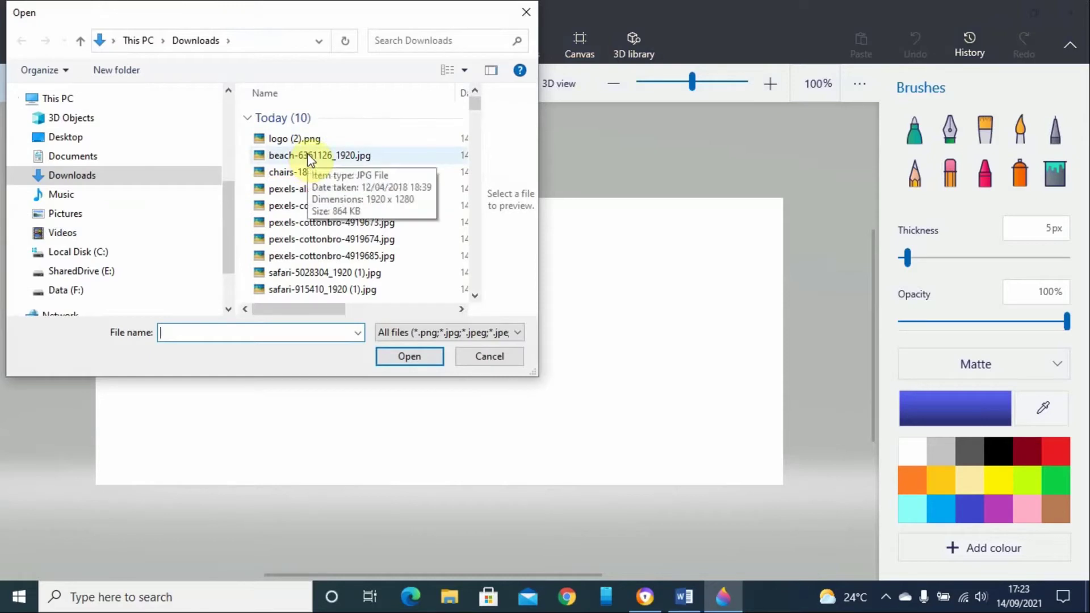
pyautogui.click(324, 190)
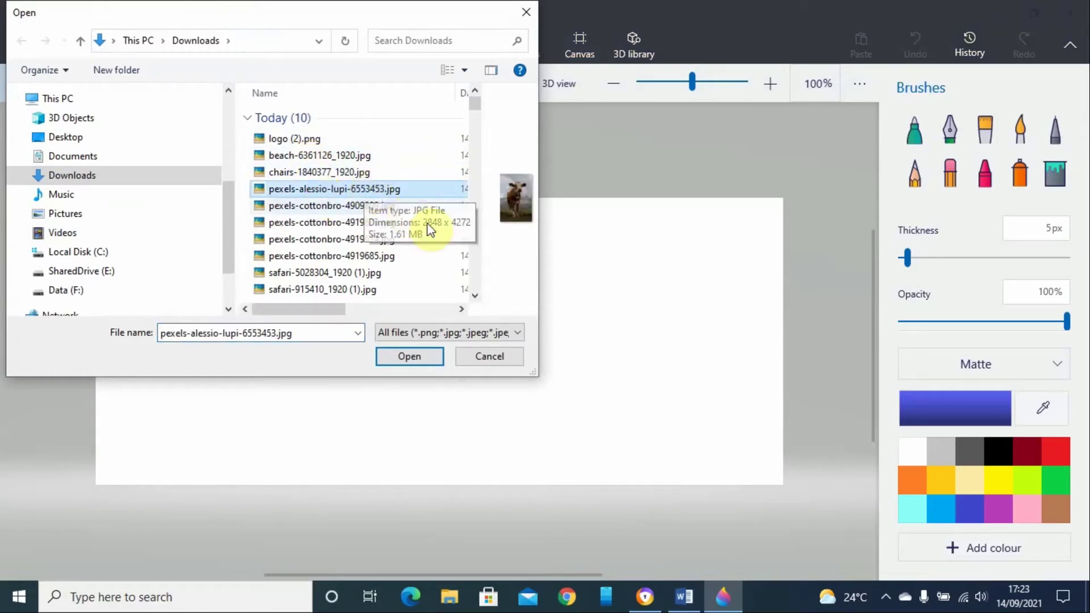
pyautogui.click(396, 356)
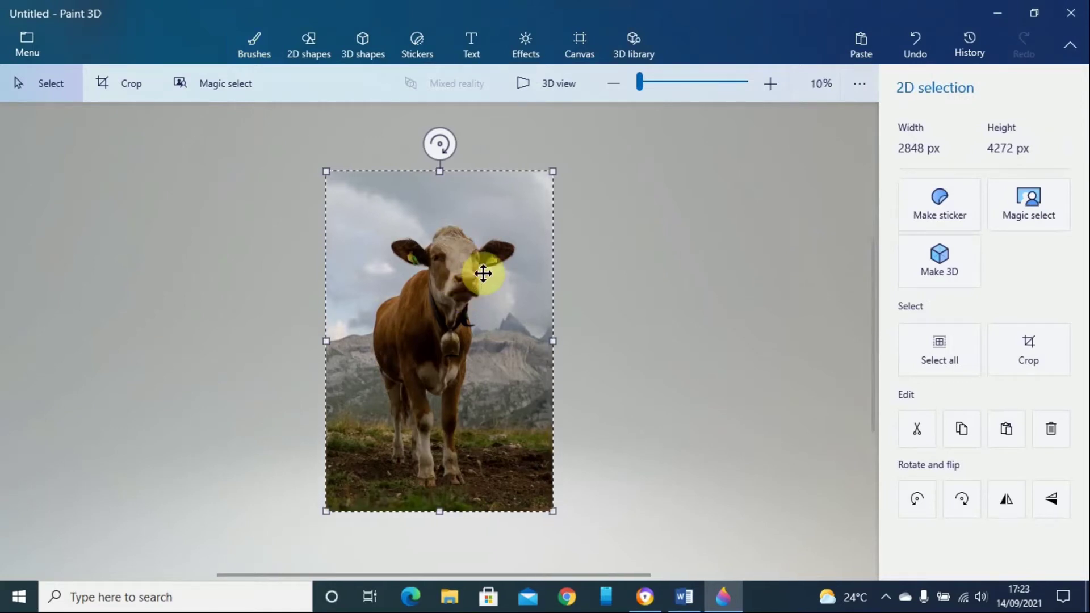
# Tighten the Magic select box around the cow on all four sides and detect its outline
pyautogui.click(217, 89)
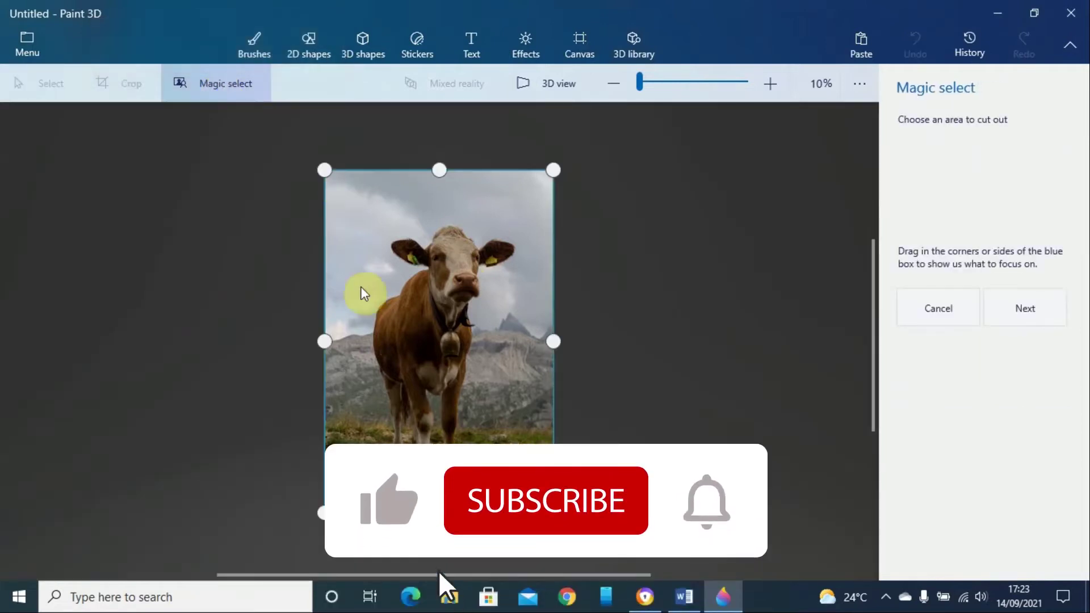
pyautogui.moveTo(327, 341); pyautogui.dragTo(372, 340)
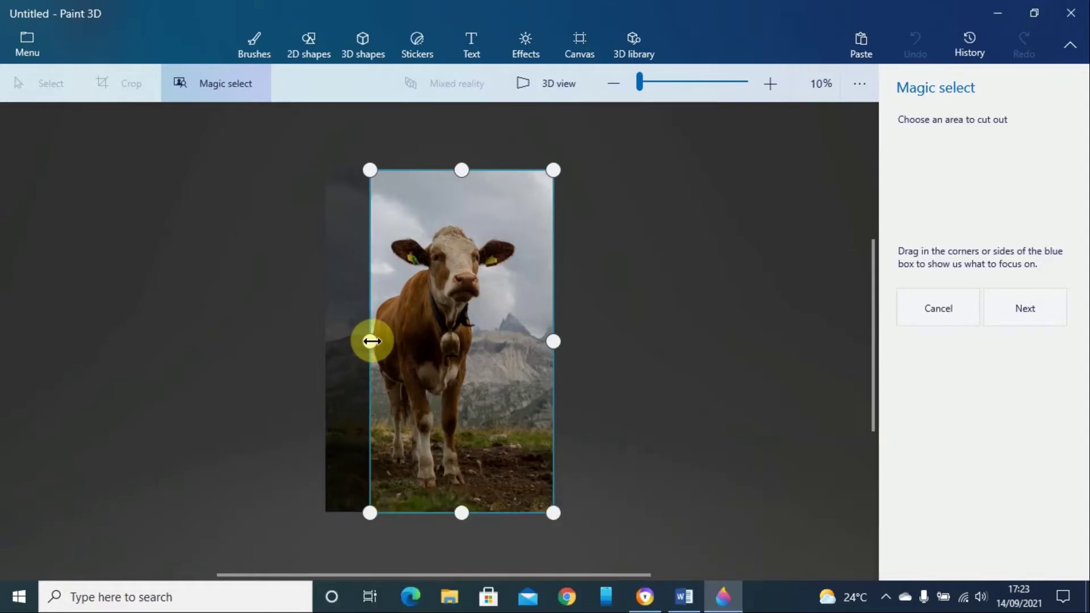
pyautogui.moveTo(552, 341); pyautogui.dragTo(517, 339)
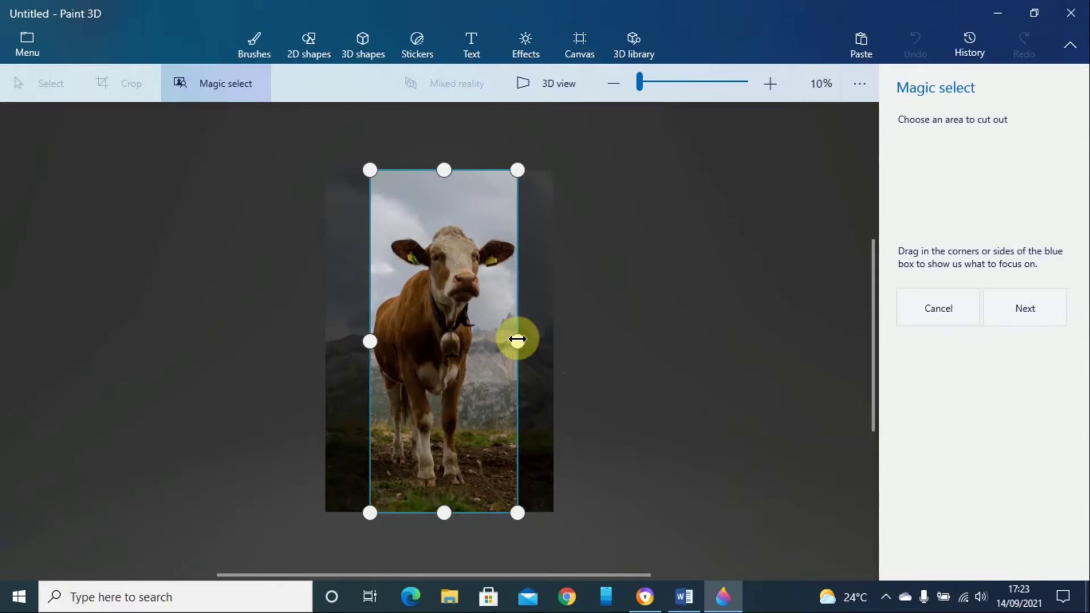
pyautogui.moveTo(445, 511); pyautogui.dragTo(445, 495)
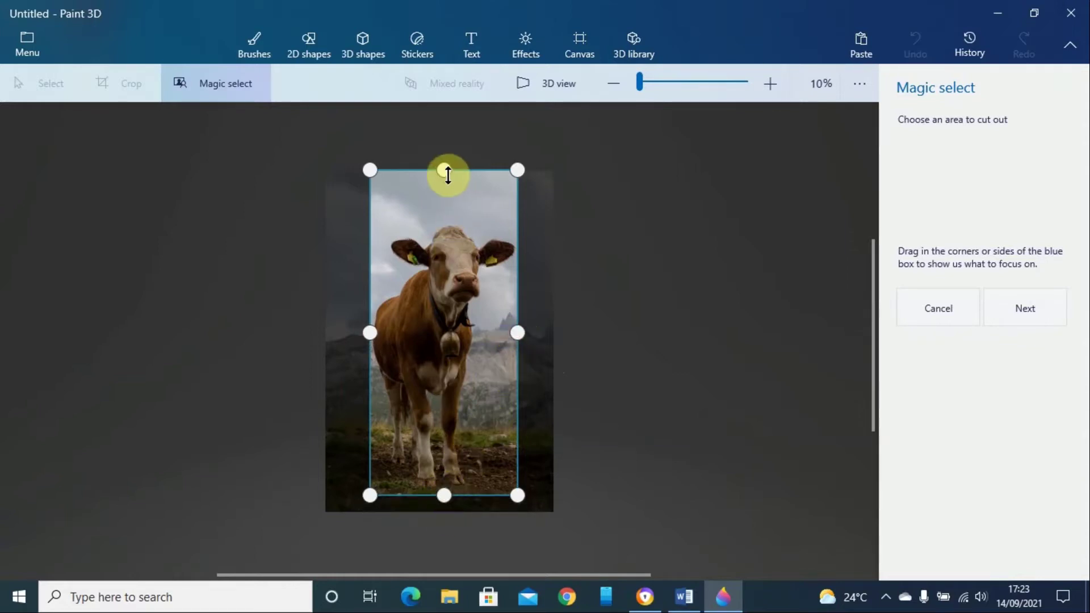
pyautogui.moveTo(447, 175); pyautogui.dragTo(449, 224)
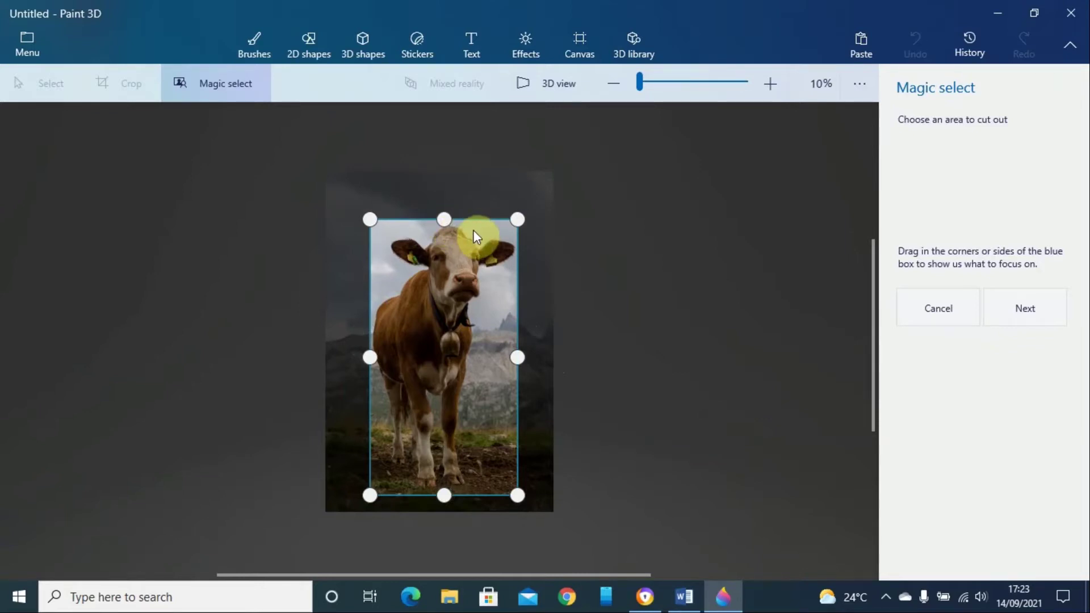
pyautogui.click(1016, 308)
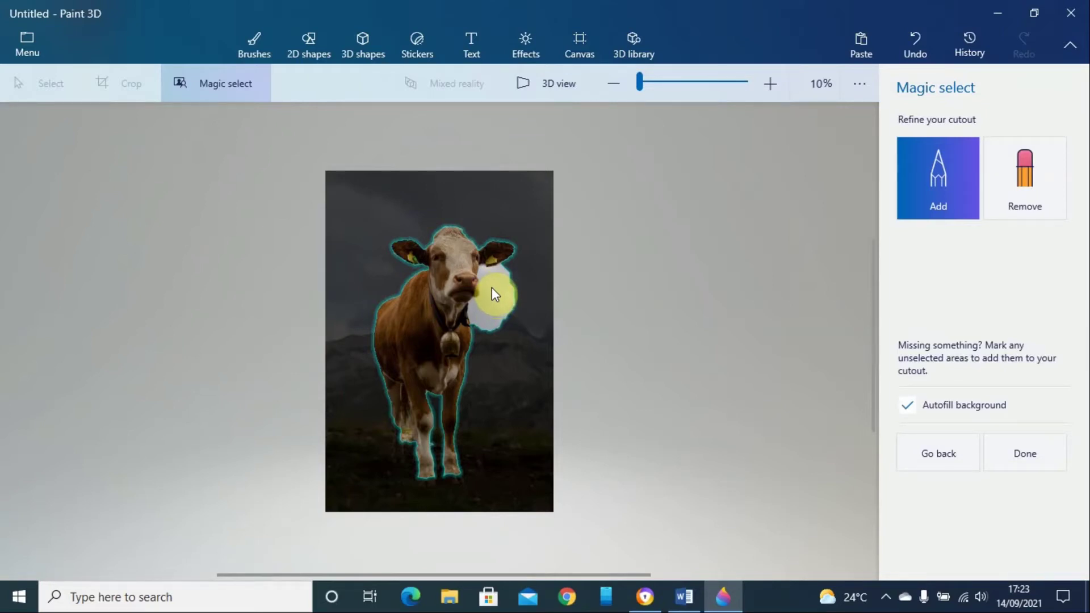
# Remove the extra patch beside the cow's head and finalize the cutout with autofill background
pyautogui.click(1024, 173)
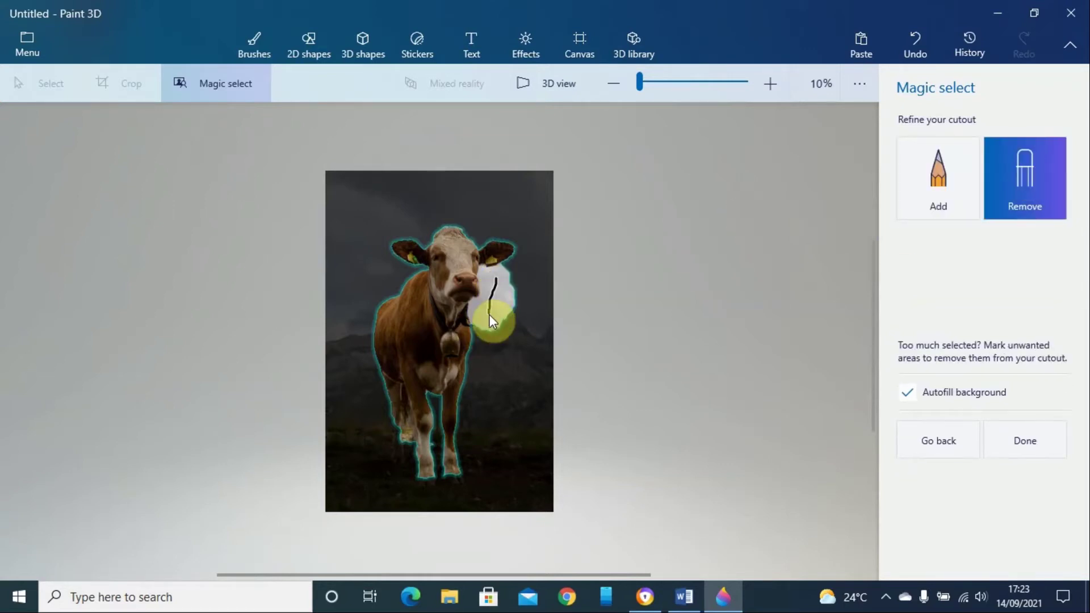
pyautogui.click(1030, 445)
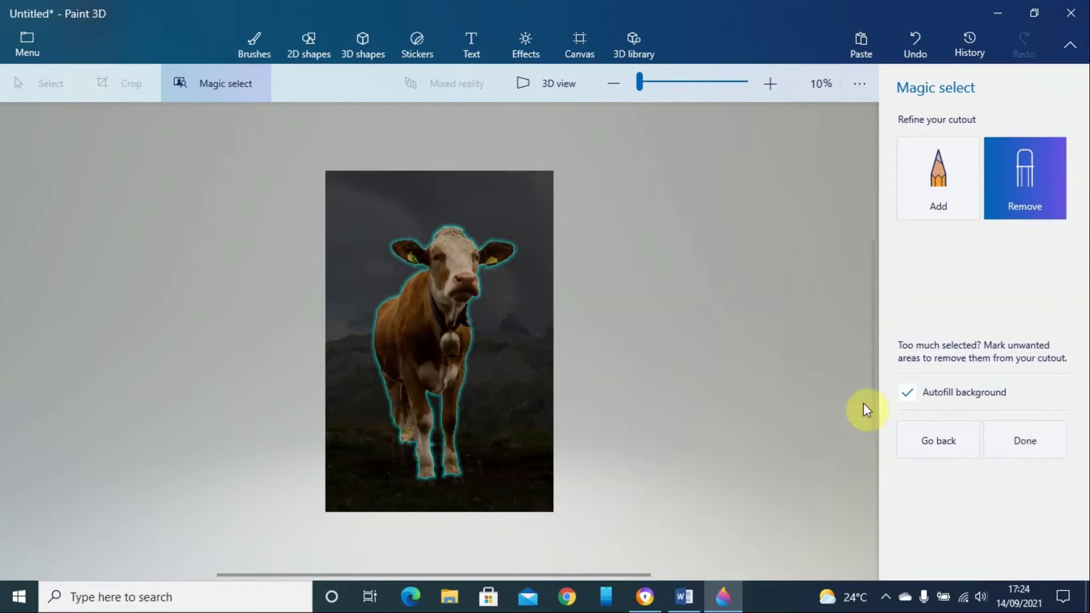
pyautogui.click(1022, 449)
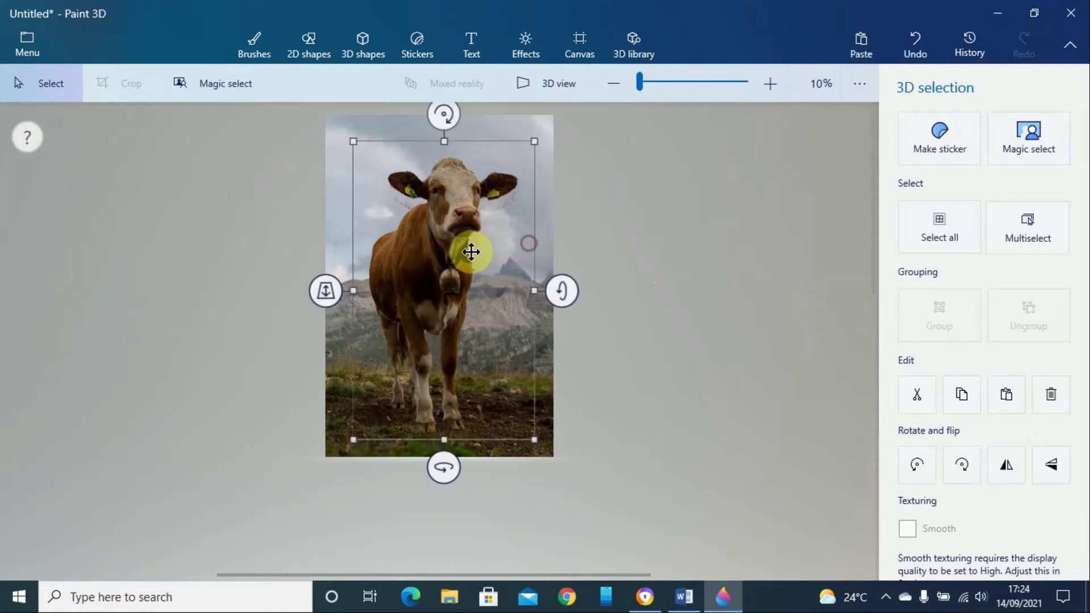
# Shift the cow cutout left of its original spot and copy it to the clipboard
pyautogui.moveTo(475, 250); pyautogui.dragTo(426, 273)
pyautogui.rightClick(427, 274)
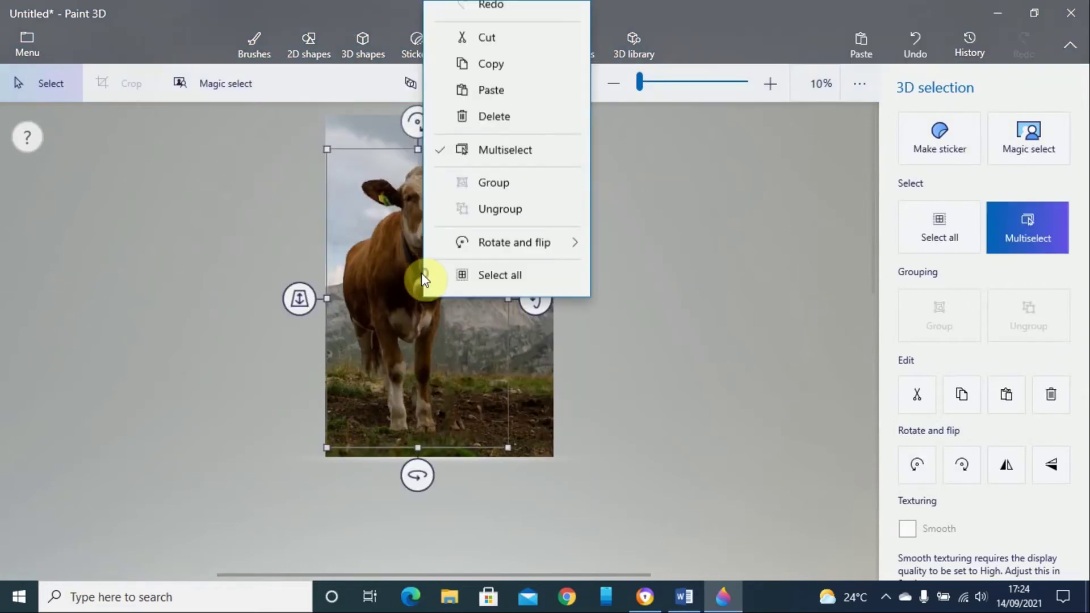
pyautogui.click(492, 109)
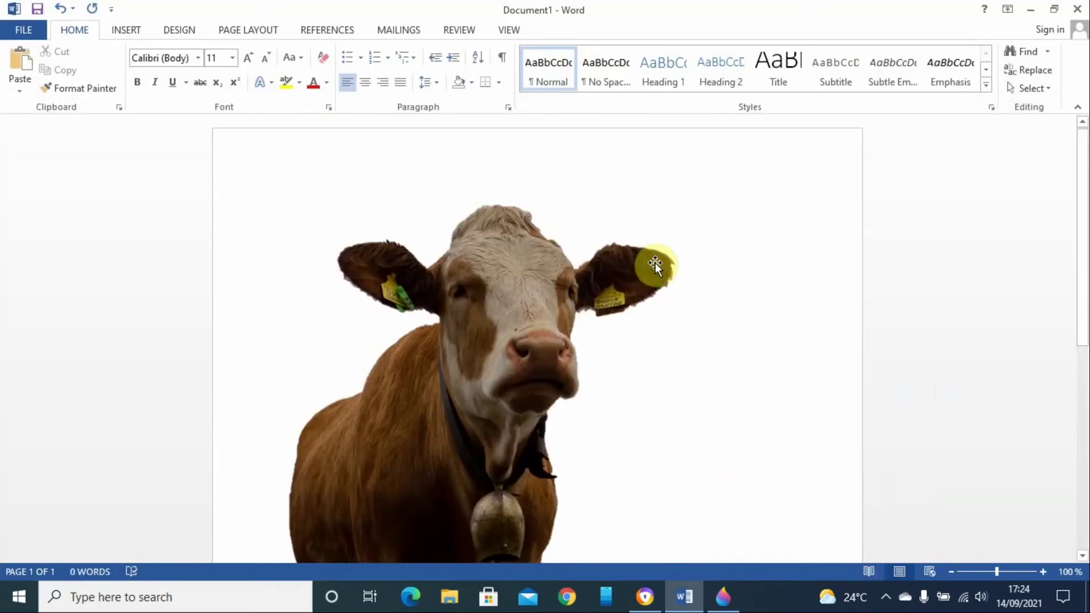
# Shrink the pasted cow cutout in Document1 using its bottom-right corner handle
pyautogui.scroll(-3, 608, 292)
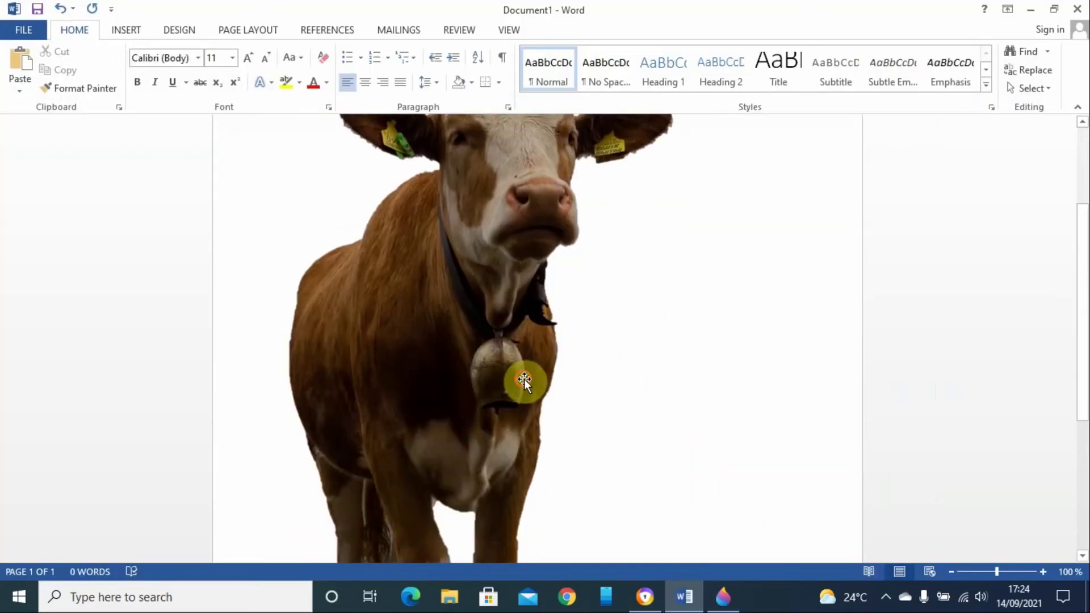
pyautogui.scroll(-5, 681, 522)
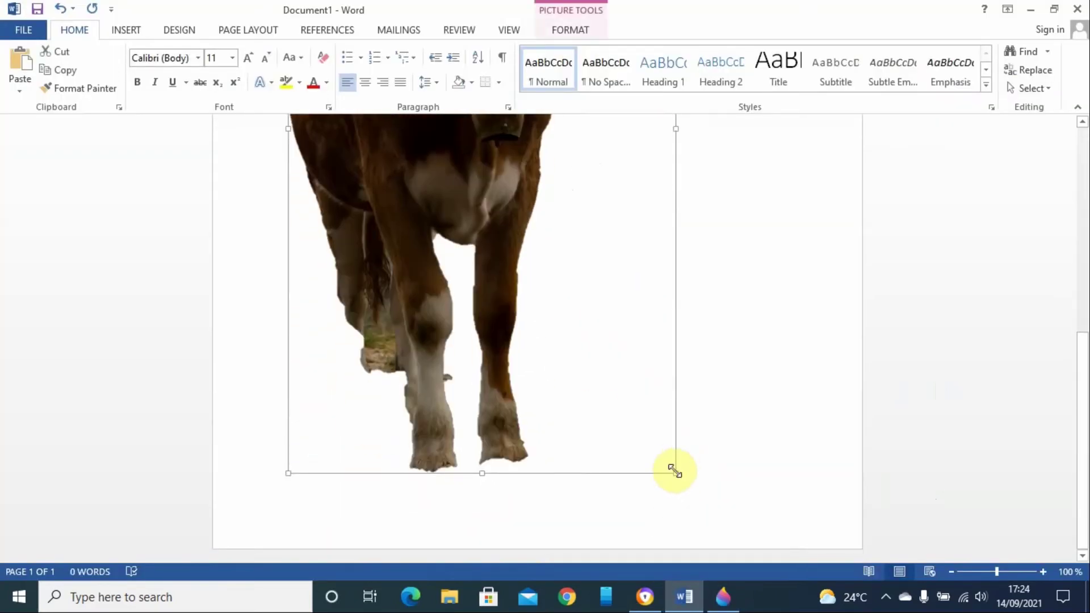
pyautogui.moveTo(674, 471); pyautogui.dragTo(518, 335)
pyautogui.scroll(10, 539, 352)
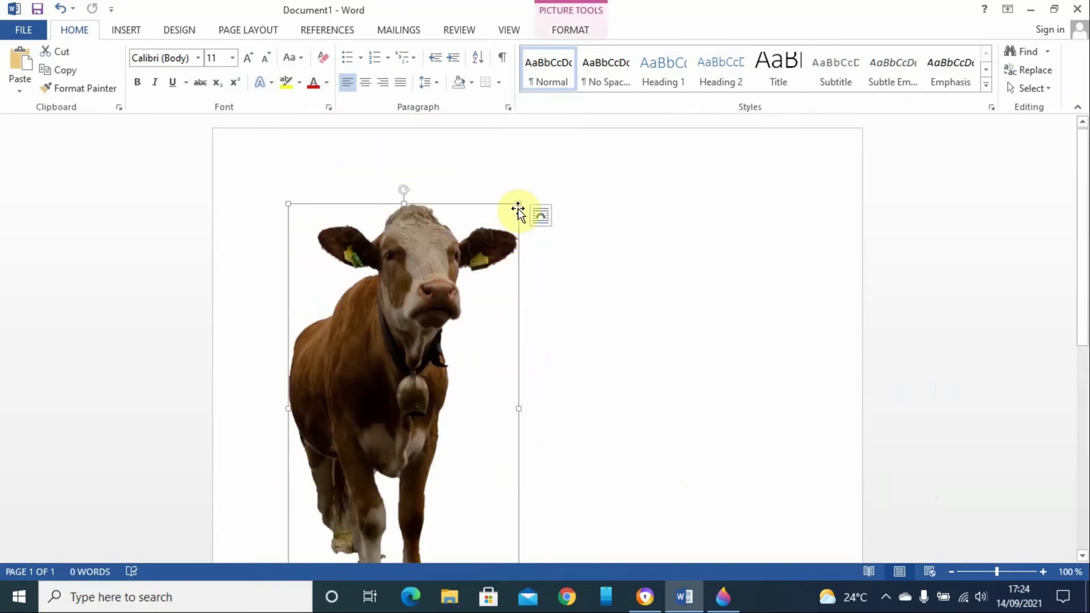
# Minimize Word and Paint 3D, then upload the cow photo from Downloads to remove.bg
pyautogui.click(1033, 11)
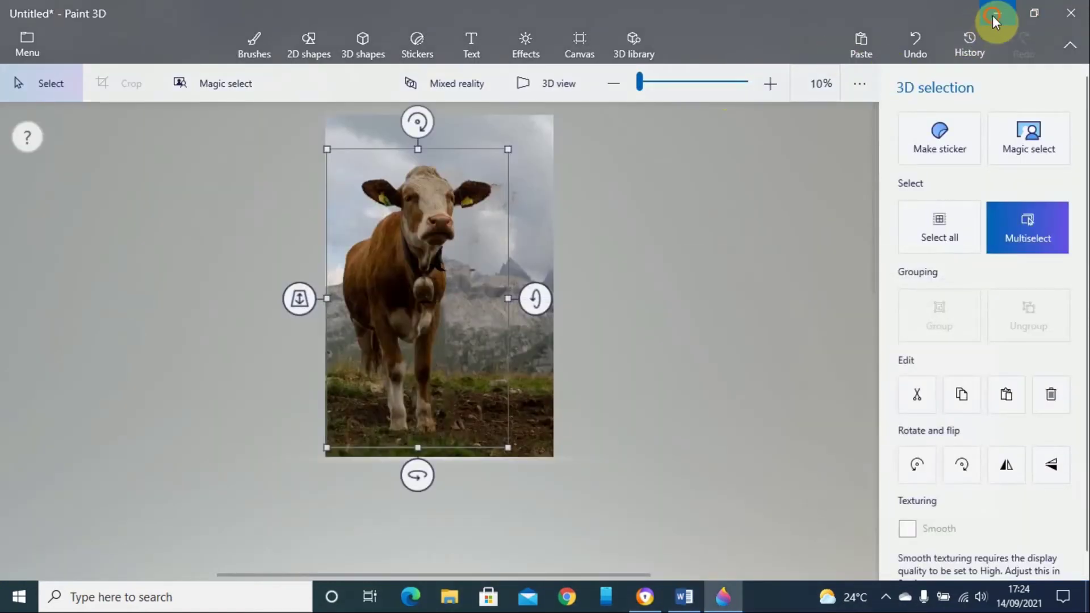
pyautogui.click(1010, 8)
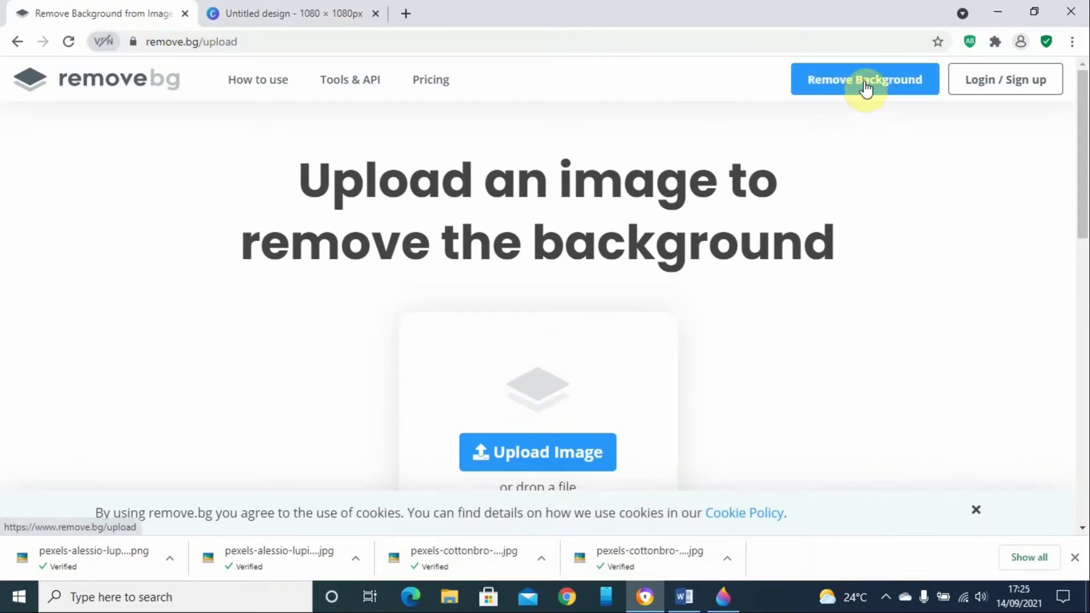
pyautogui.scroll(-3, 585, 318)
pyautogui.click(538, 296)
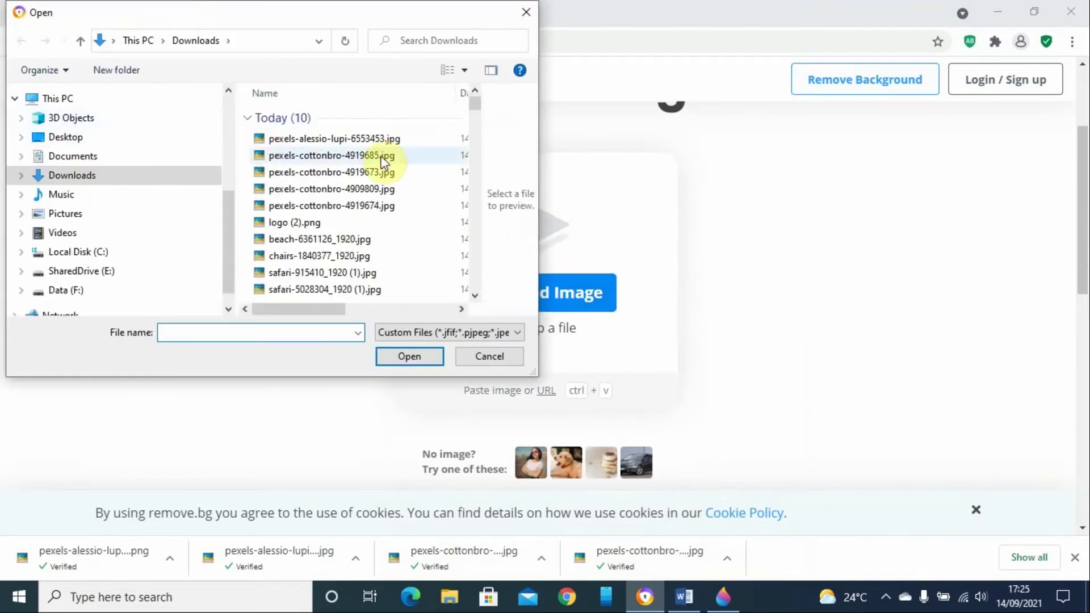
pyautogui.click(359, 141)
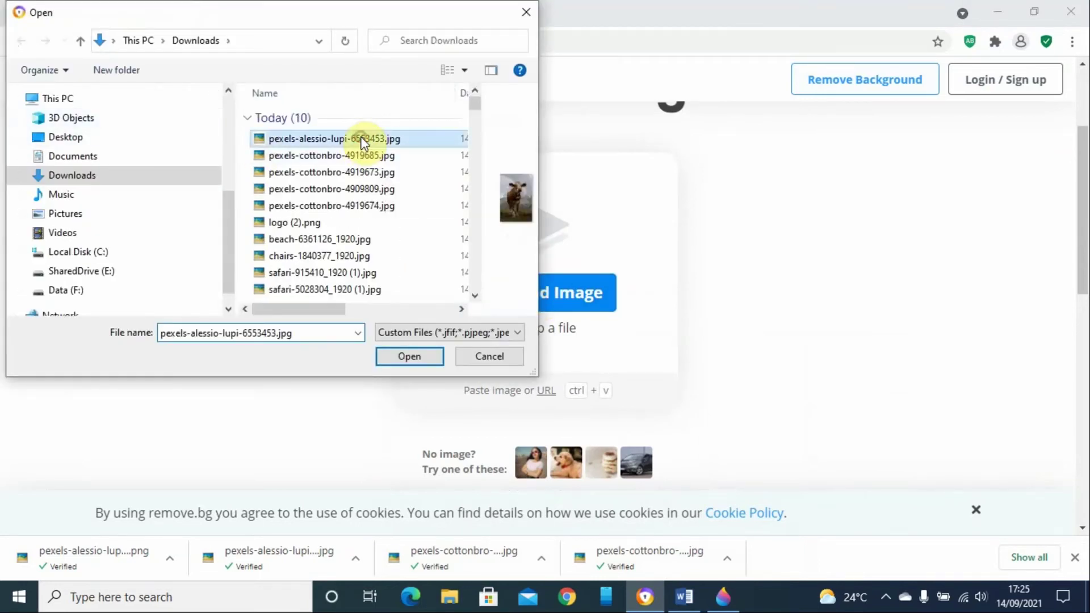
pyautogui.click(404, 358)
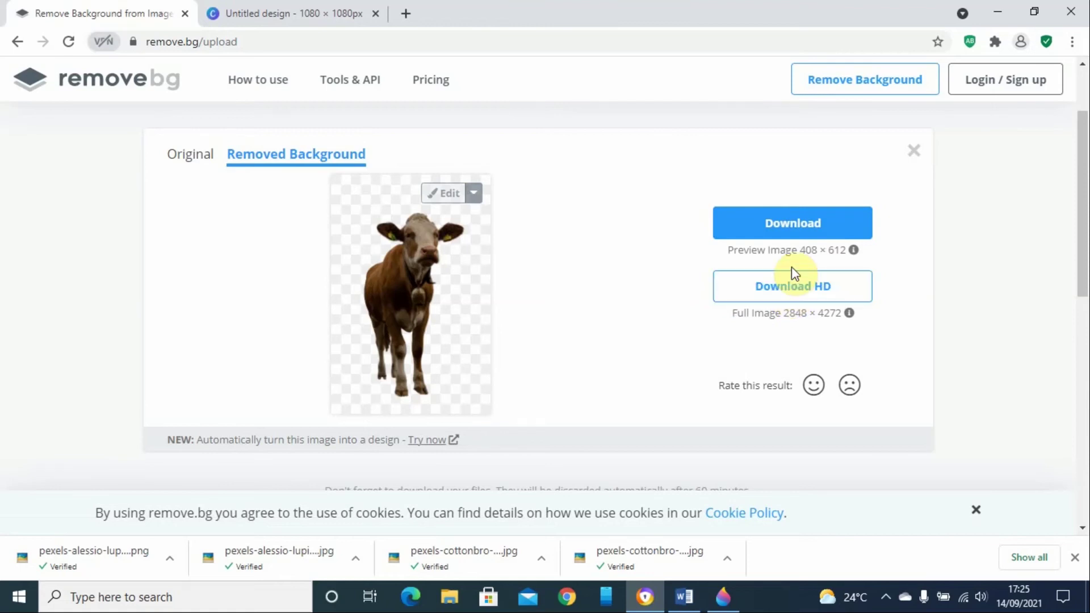
# Download the background-free preview PNG, view it, and close the viewer
pyautogui.click(801, 229)
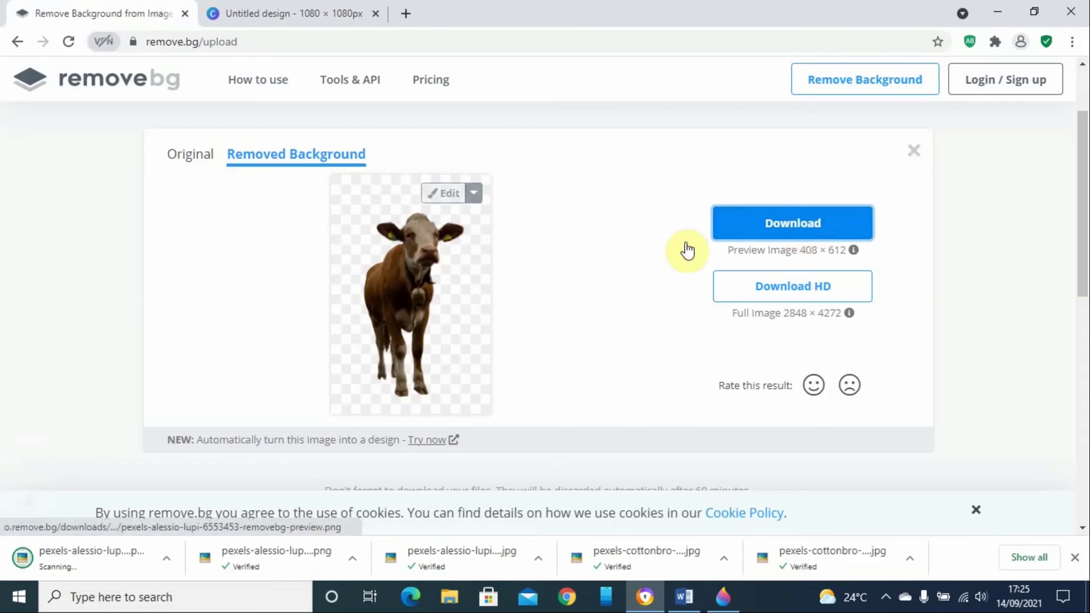
pyautogui.click(77, 558)
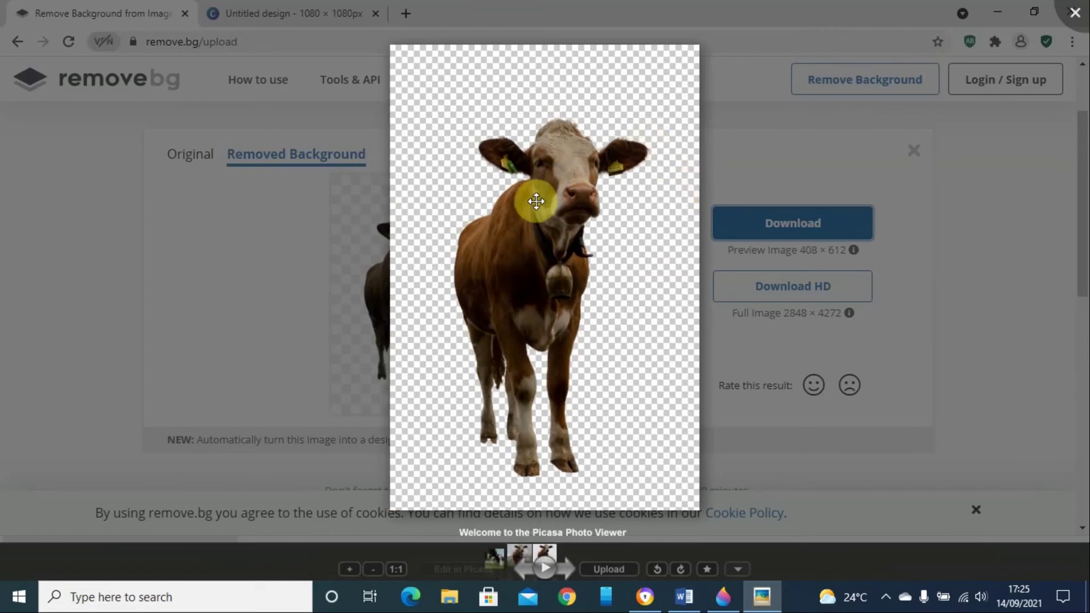
pyautogui.click(1073, 12)
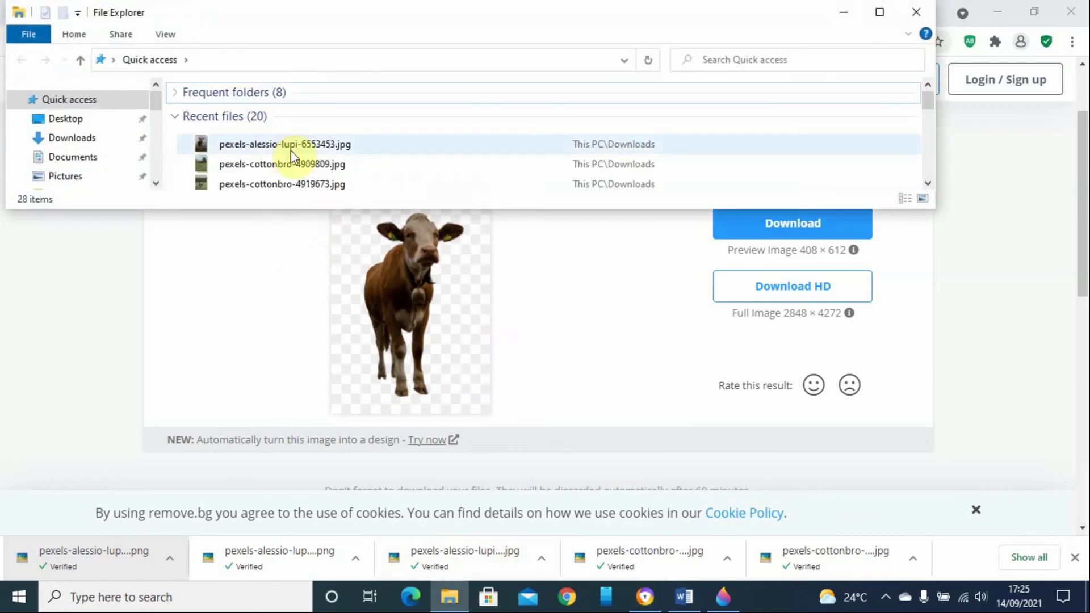
# View the original cow JPG from Recent files for comparison, then close the viewer and File Explorer
pyautogui.click(292, 145)
pyautogui.doubleClick(293, 145)
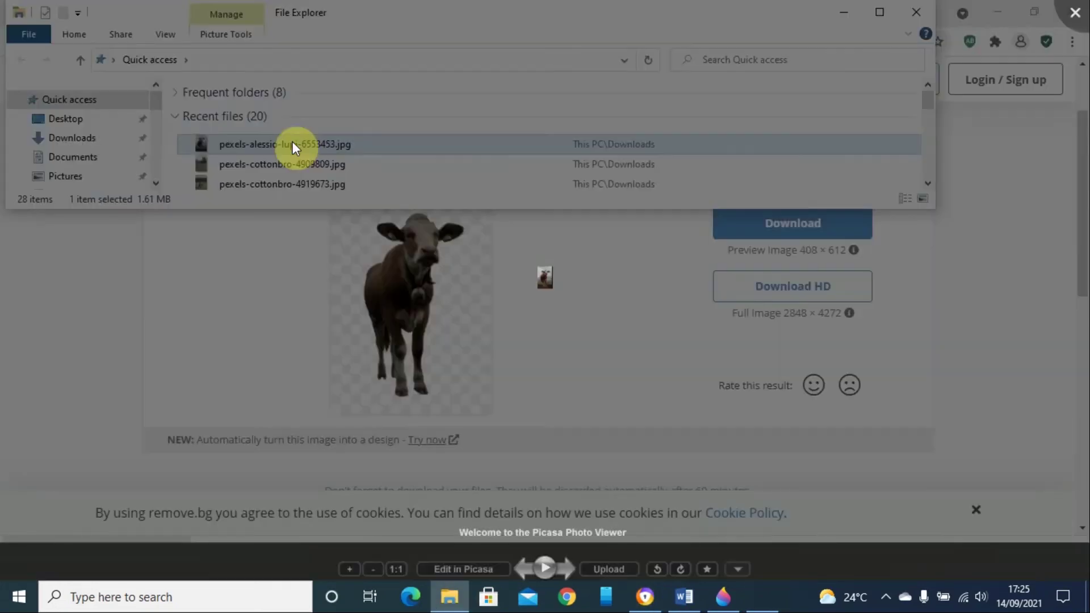
pyautogui.click(1074, 12)
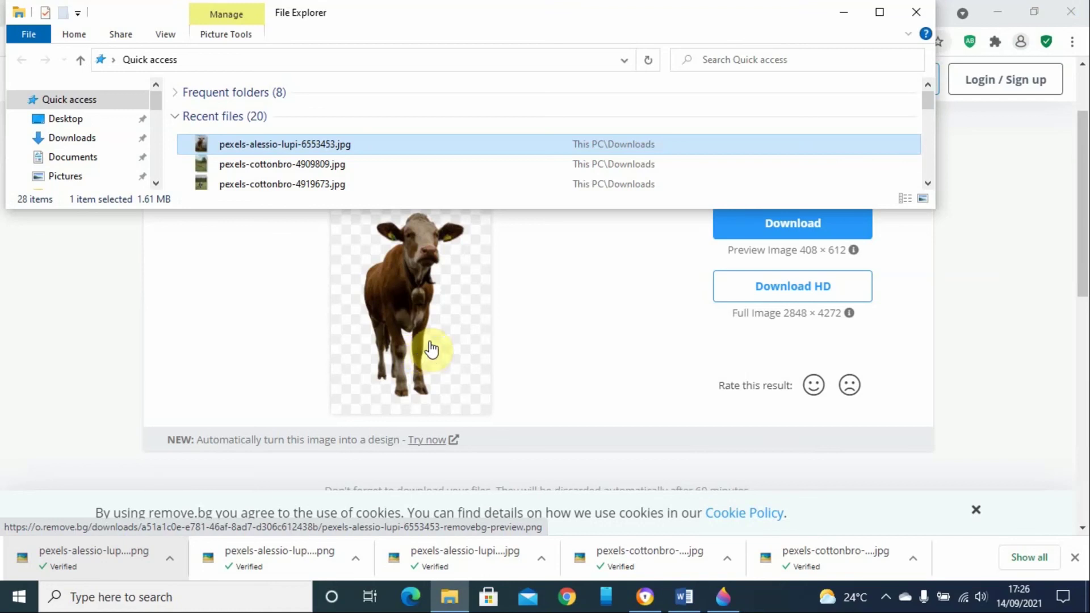
pyautogui.click(916, 12)
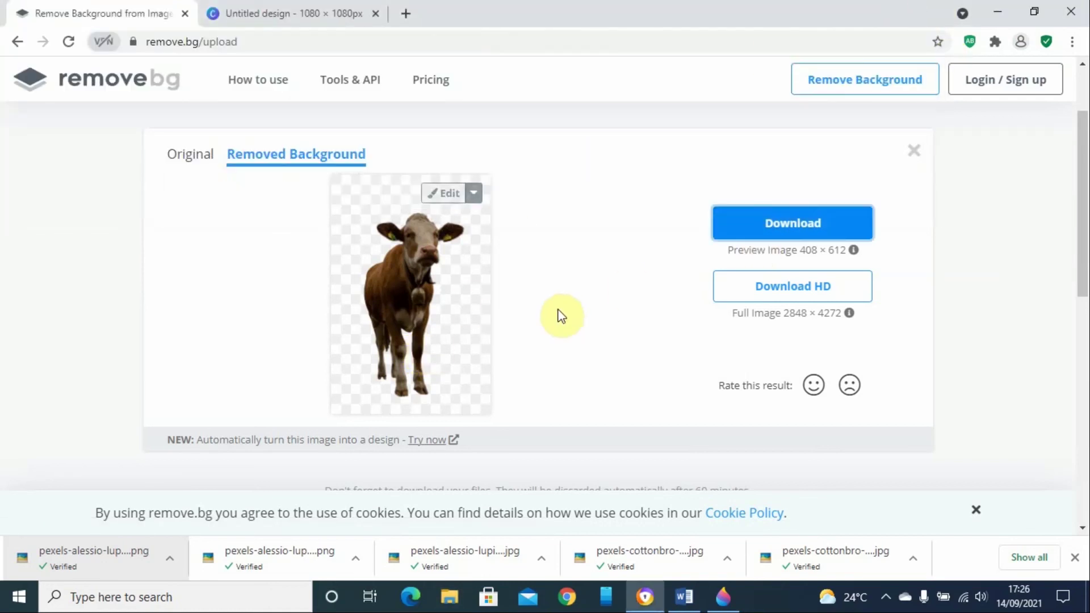